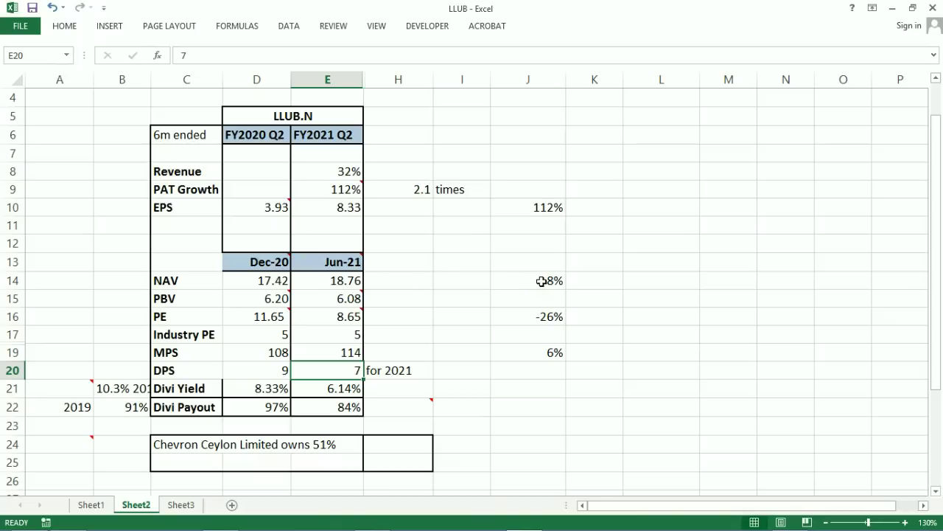
pyautogui.click(478, 281)
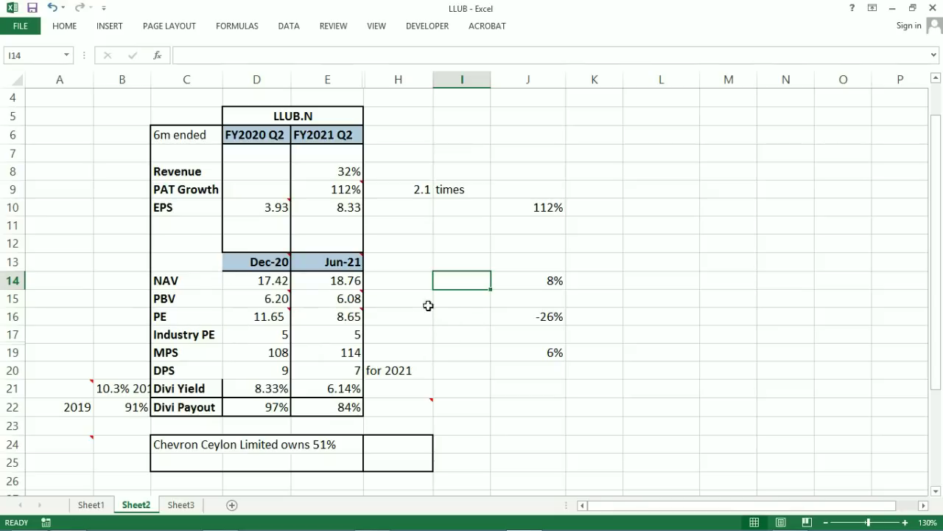
pyautogui.click(360, 317)
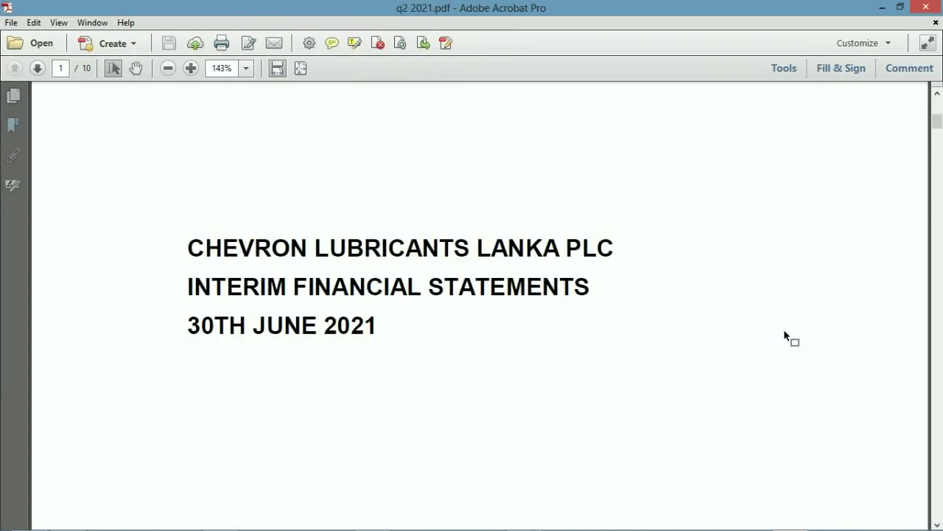
# Step: Switch to q2 2021.pdf in Adobe Acrobat Pro and examine the income statement's period headings and six-month gross profit and revenue changes
pyautogui.scroll(-10, 785, 335)
pyautogui.scroll(-15, 792, 333)
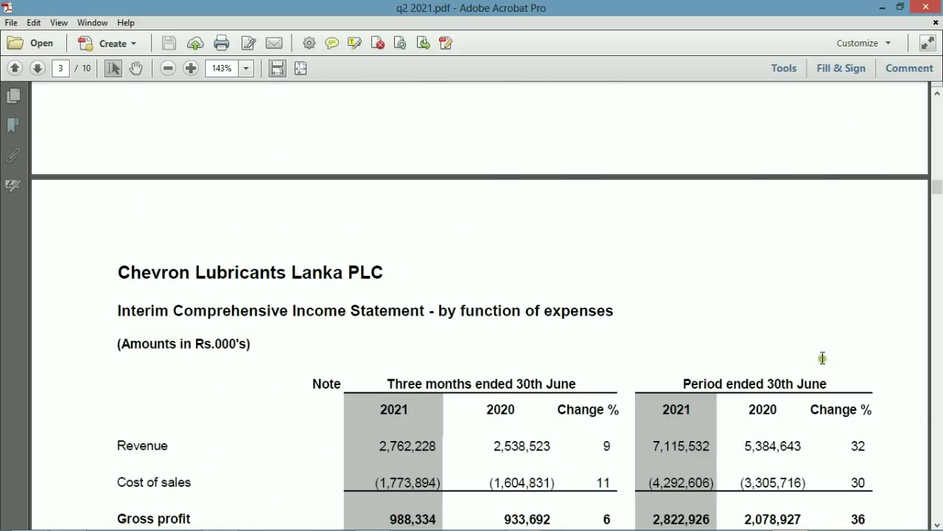
pyautogui.scroll(-5, 823, 359)
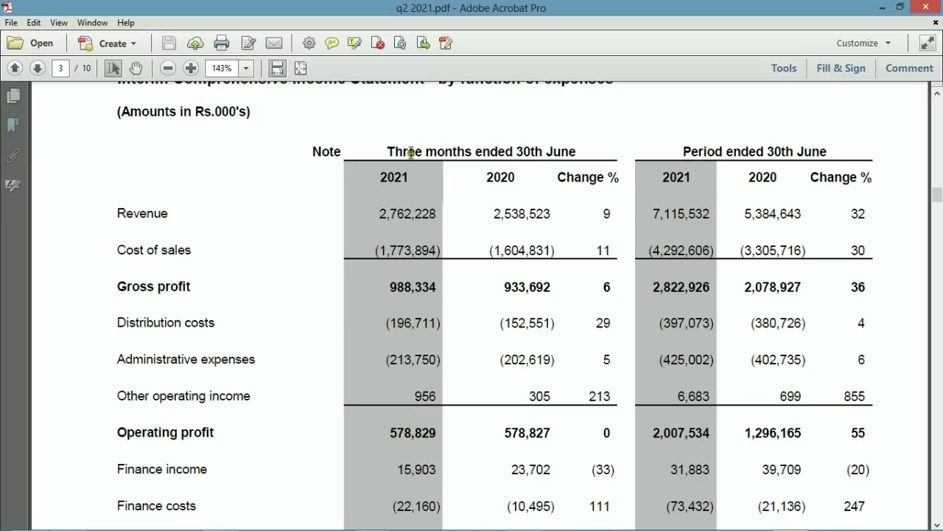
pyautogui.moveTo(388, 151); pyautogui.dragTo(558, 155)
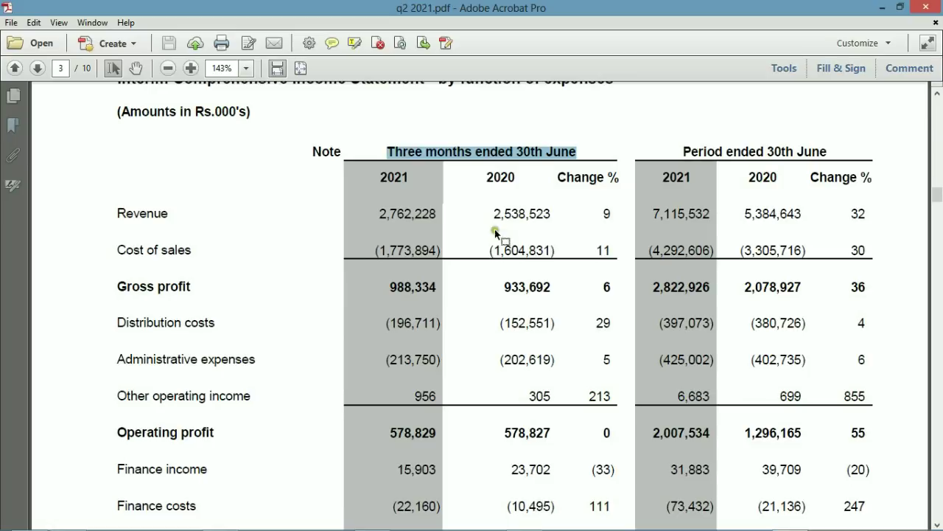
pyautogui.moveTo(682, 151); pyautogui.dragTo(827, 151)
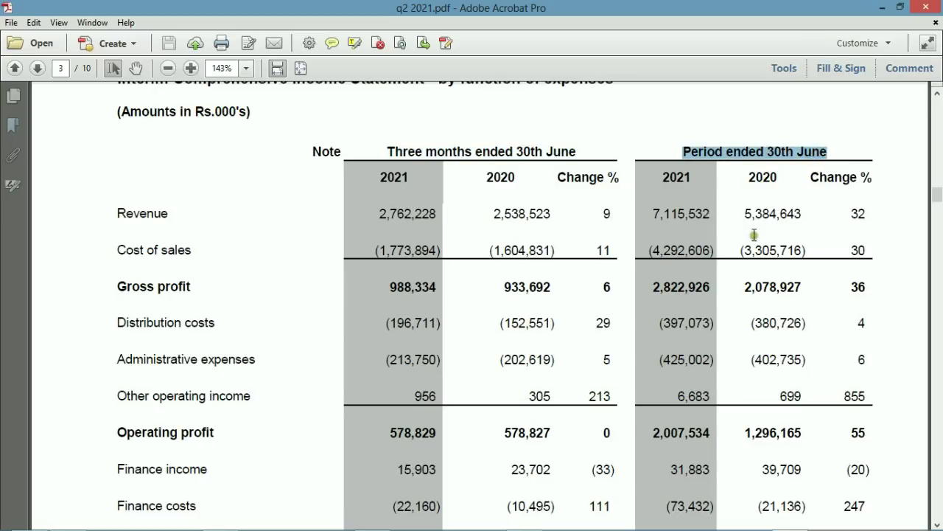
pyautogui.moveTo(852, 288); pyautogui.dragTo(864, 287)
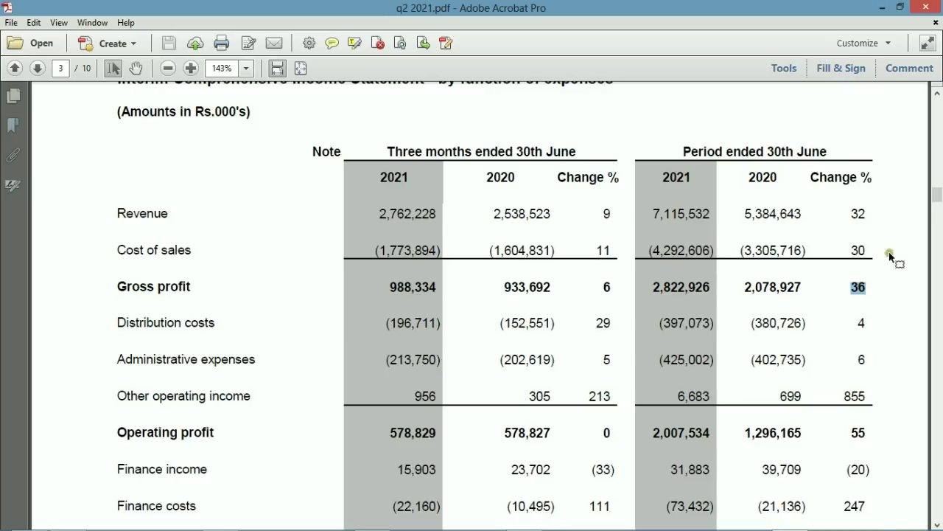
pyautogui.moveTo(855, 214); pyautogui.dragTo(861, 213)
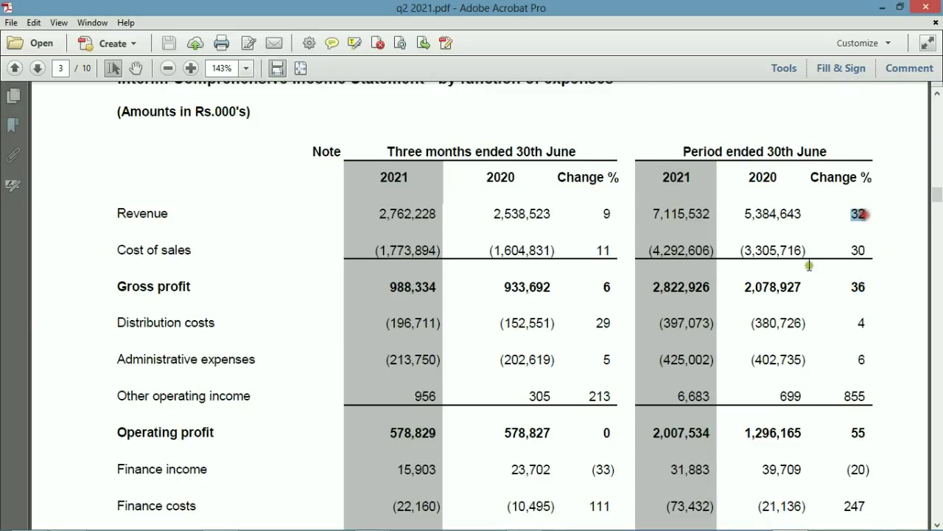
# Step: Highlight the period-ended change percentage and 2021 figure for Profit for the period in the income statement
pyautogui.scroll(-5, 803, 299)
pyautogui.moveTo(845, 418); pyautogui.dragTo(870, 415)
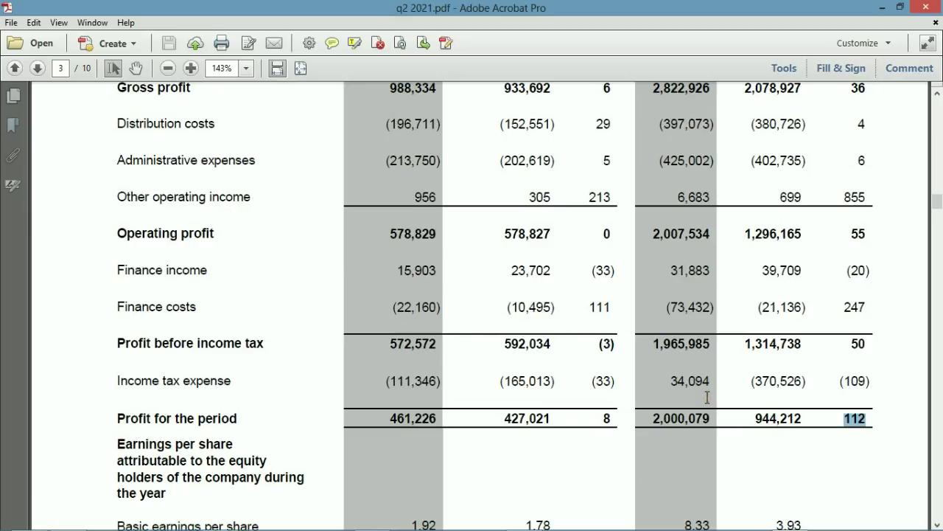
pyautogui.moveTo(645, 419); pyautogui.dragTo(715, 418)
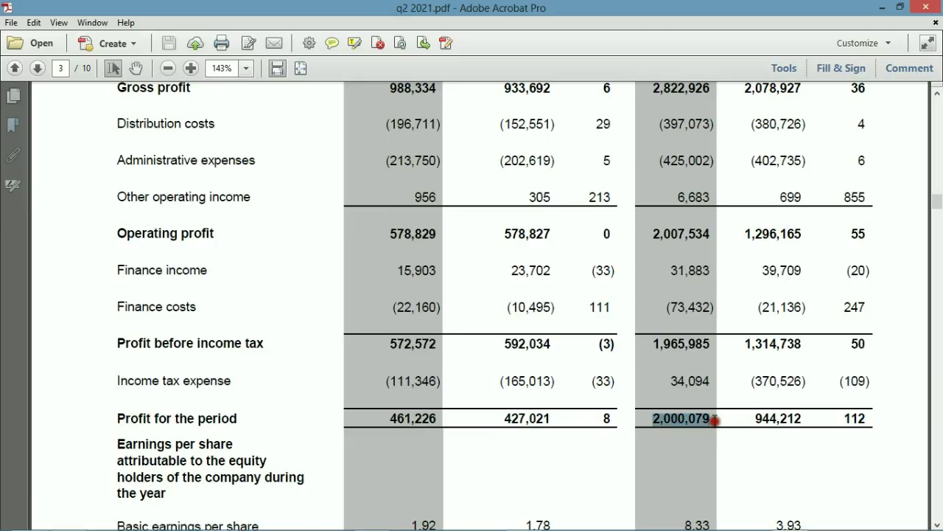
# Step: Compare the 2021 Revenue figures for the three months and the full period, and highlight the period's revenue change percentage
pyautogui.scroll(4, 713, 419)
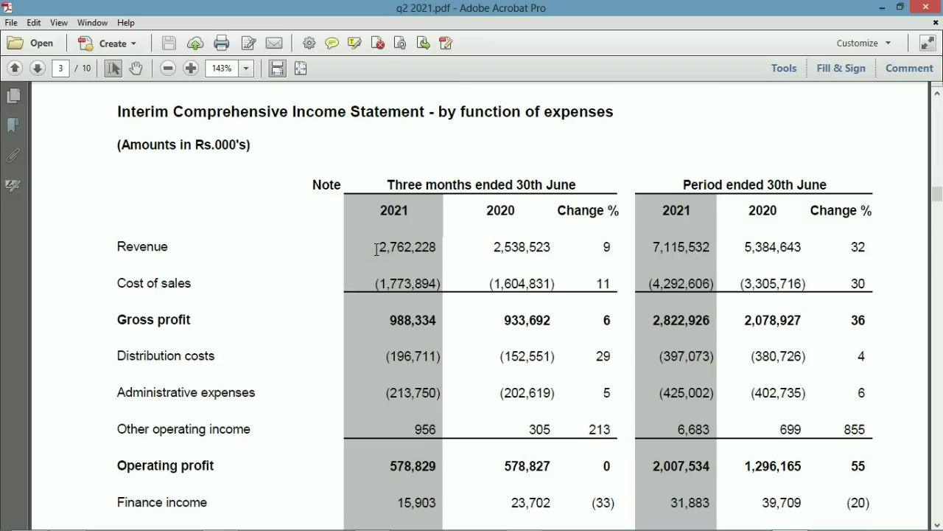
pyautogui.moveTo(377, 249); pyautogui.dragTo(439, 250)
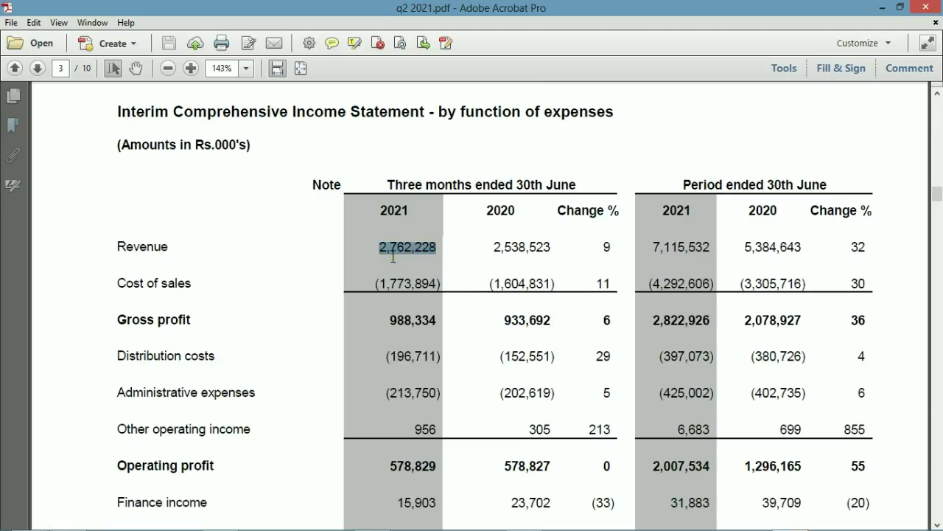
pyautogui.click(653, 249)
pyautogui.moveTo(654, 249); pyautogui.dragTo(707, 252)
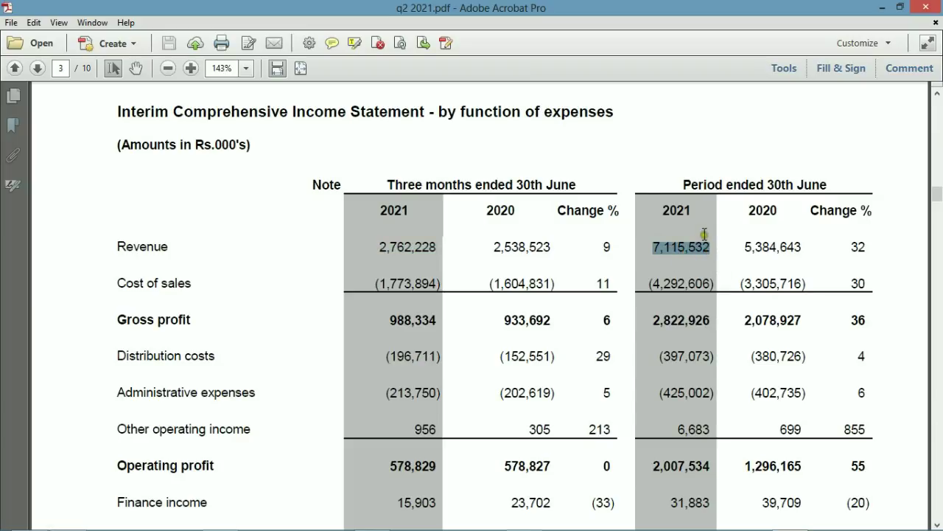
pyautogui.click(665, 252)
pyautogui.doubleClick(861, 248)
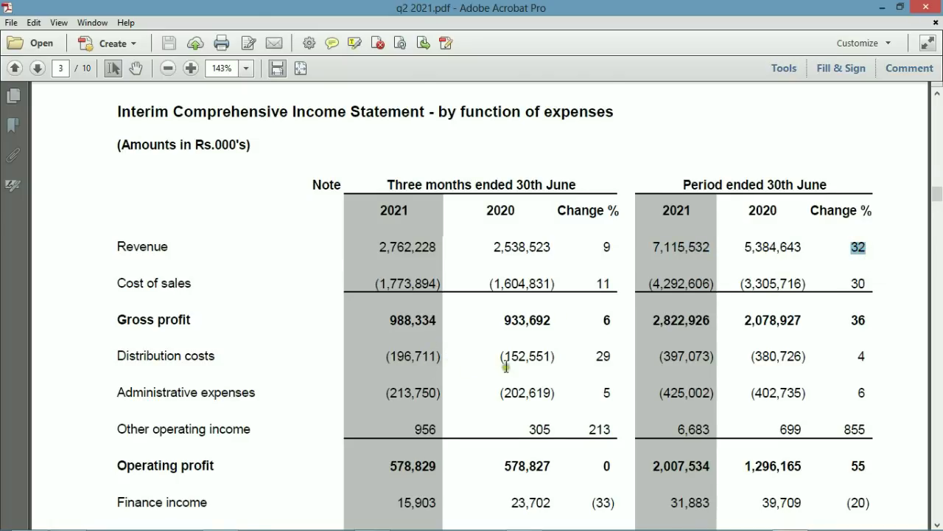
# Step: Compare Profit for the period between the three-month and period-ended columns, highlighting the period-ended 2021 figure
pyautogui.scroll(-1, 502, 367)
pyautogui.scroll(-2, 512, 372)
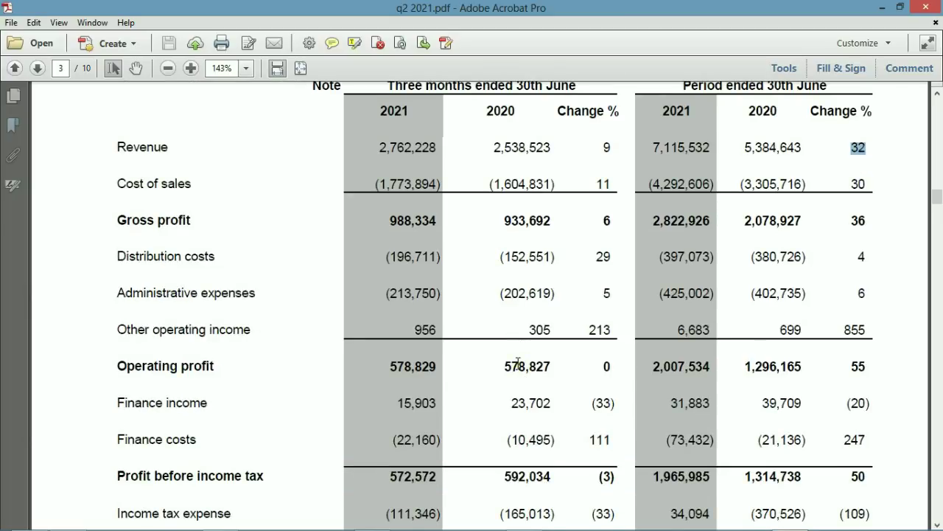
pyautogui.scroll(-4, 518, 363)
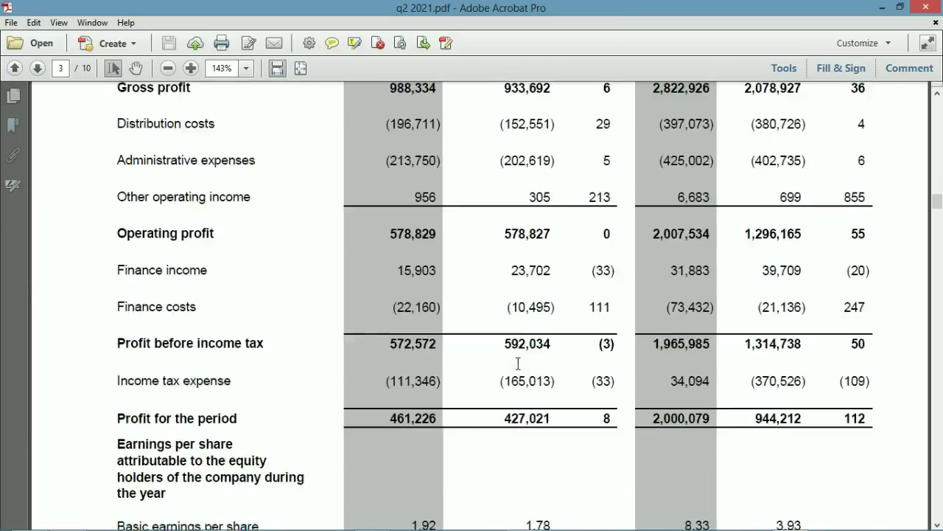
pyautogui.scroll(-2, 518, 363)
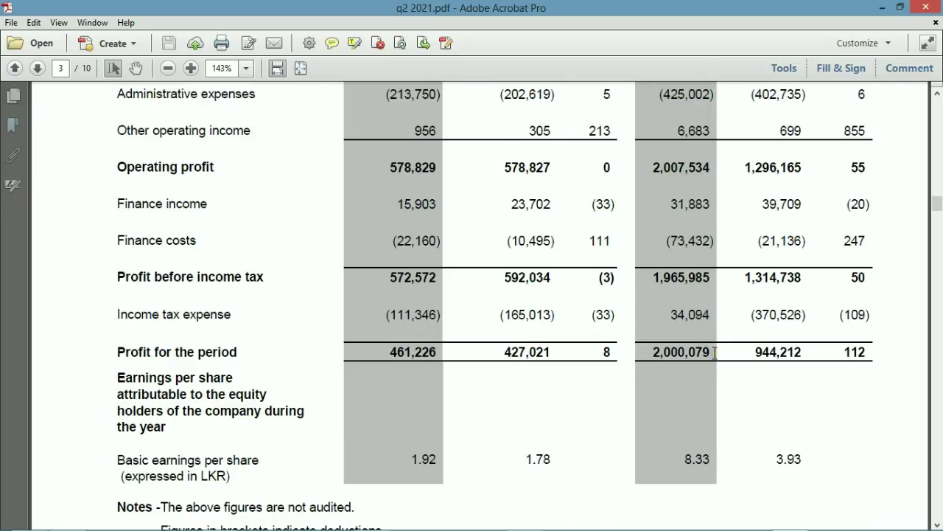
pyautogui.click(661, 368)
pyautogui.click(670, 341)
pyautogui.click(376, 356)
pyautogui.click(399, 335)
pyautogui.click(416, 335)
pyautogui.moveTo(653, 352); pyautogui.dragTo(712, 354)
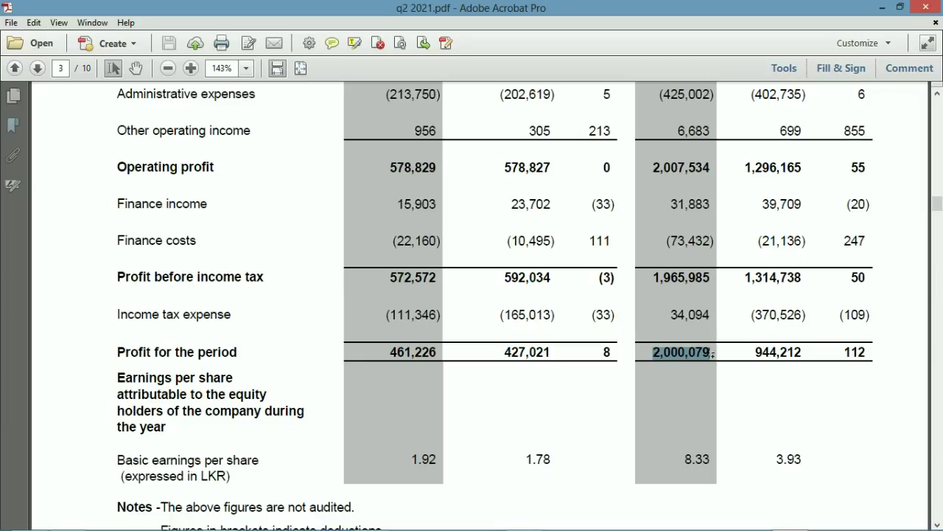
# Step: Check period-ended 2021 Revenue against Profit for the period, and highlight the profit figures from three-month 2021 through period-ended 2020
pyautogui.scroll(5, 667, 357)
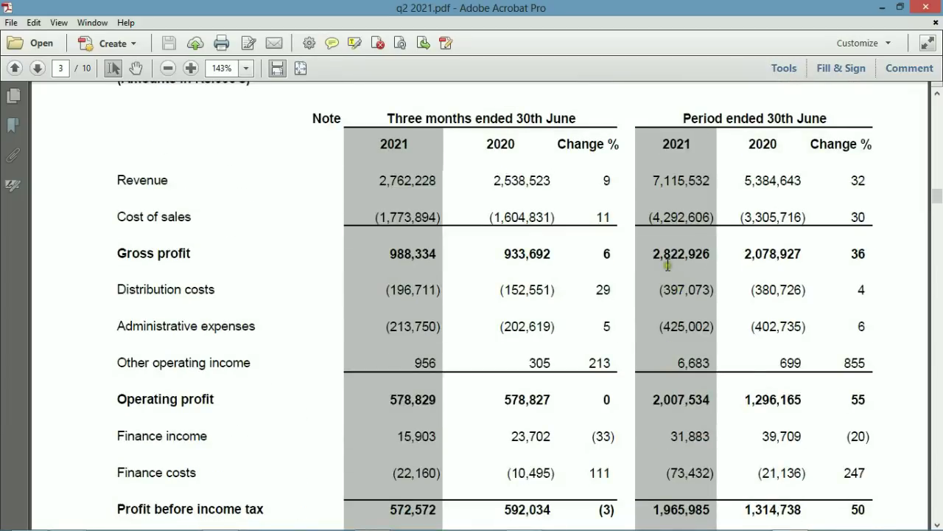
pyautogui.scroll(-4, 680, 287)
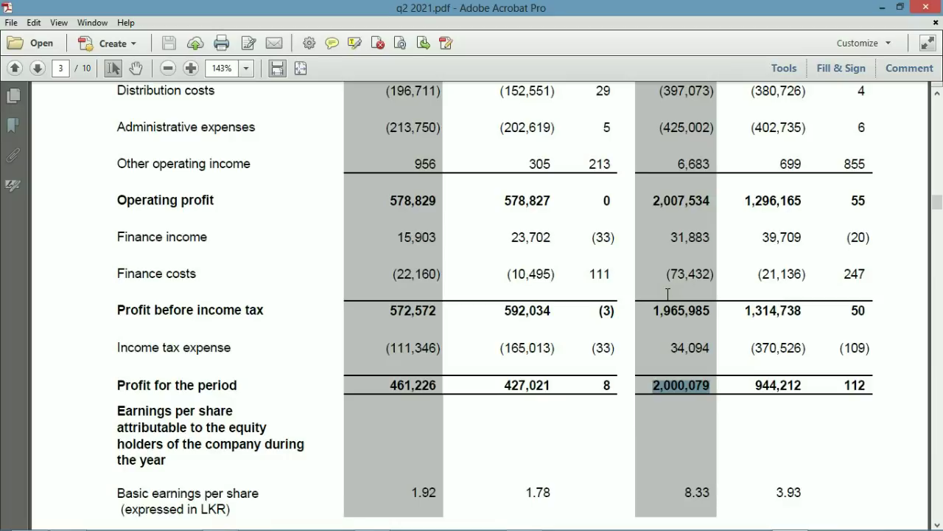
pyautogui.click(644, 341)
pyautogui.moveTo(652, 387); pyautogui.dragTo(713, 385)
pyautogui.scroll(5, 647, 343)
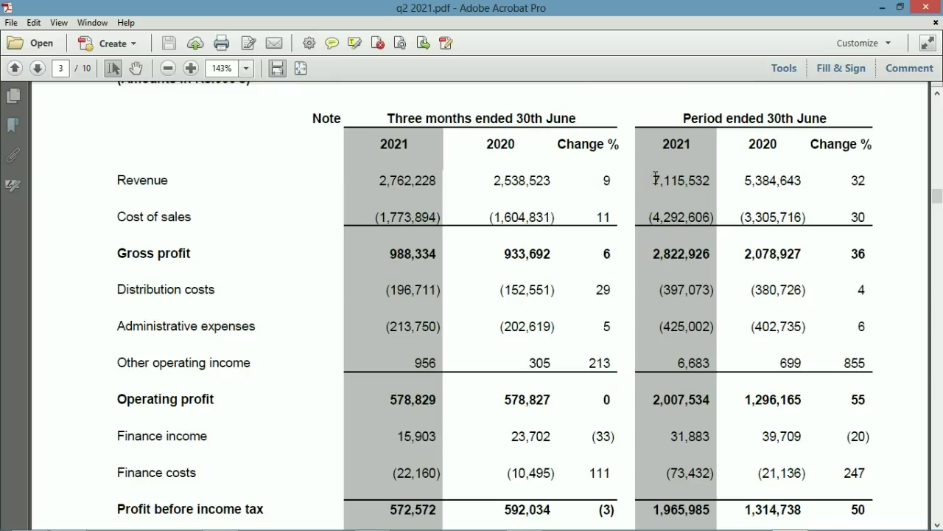
pyautogui.moveTo(655, 179); pyautogui.dragTo(724, 193)
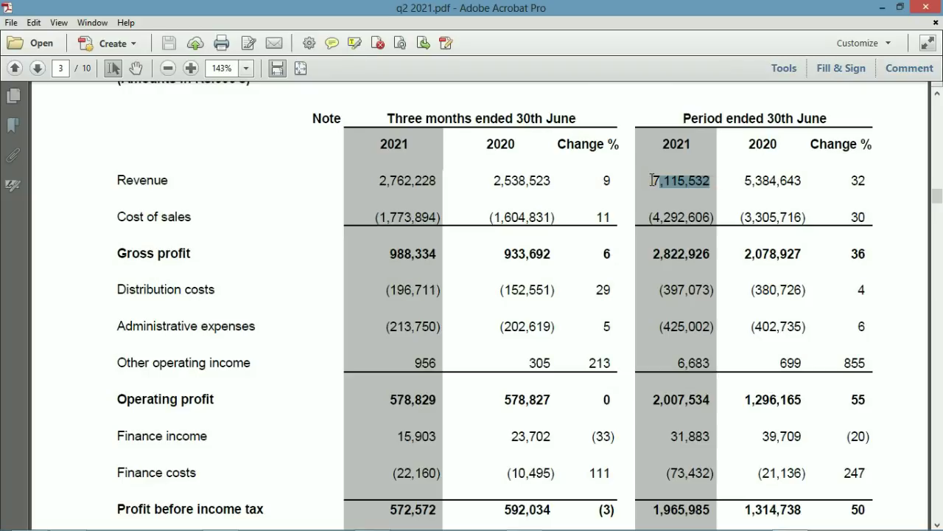
pyautogui.scroll(-3, 631, 267)
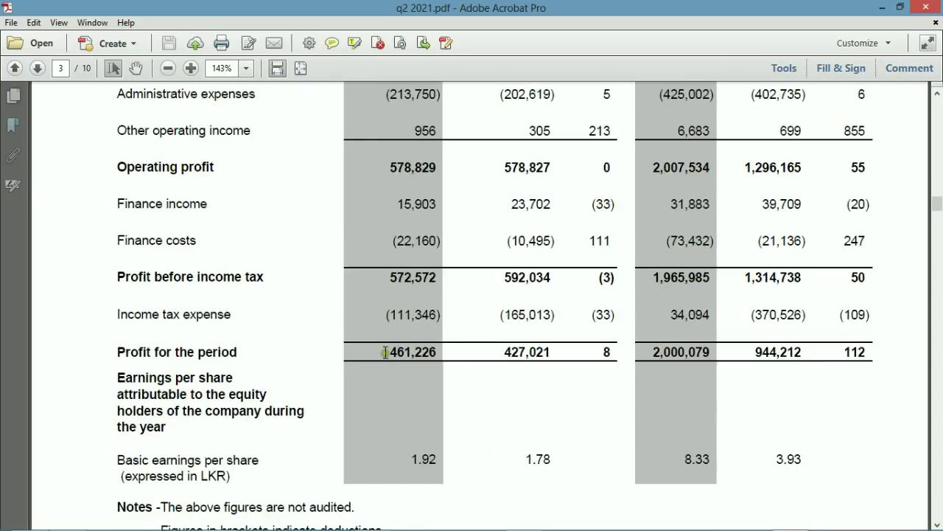
pyautogui.moveTo(384, 352); pyautogui.dragTo(802, 352)
# Step: Examine basic earnings per share, and review the Interim Statement of Financial Position on page 5 down to Net Assets per Share
pyautogui.scroll(-2, 685, 336)
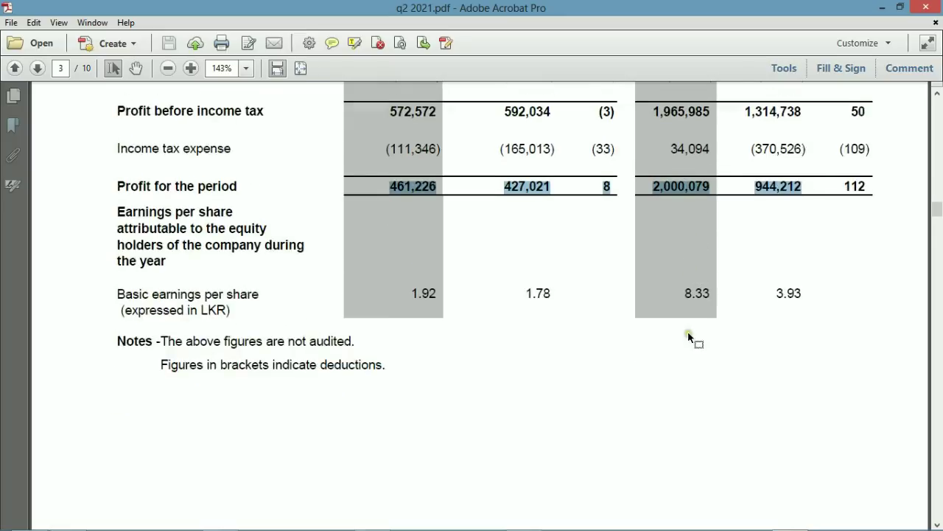
pyautogui.scroll(-8, 688, 330)
pyautogui.scroll(-10, 707, 303)
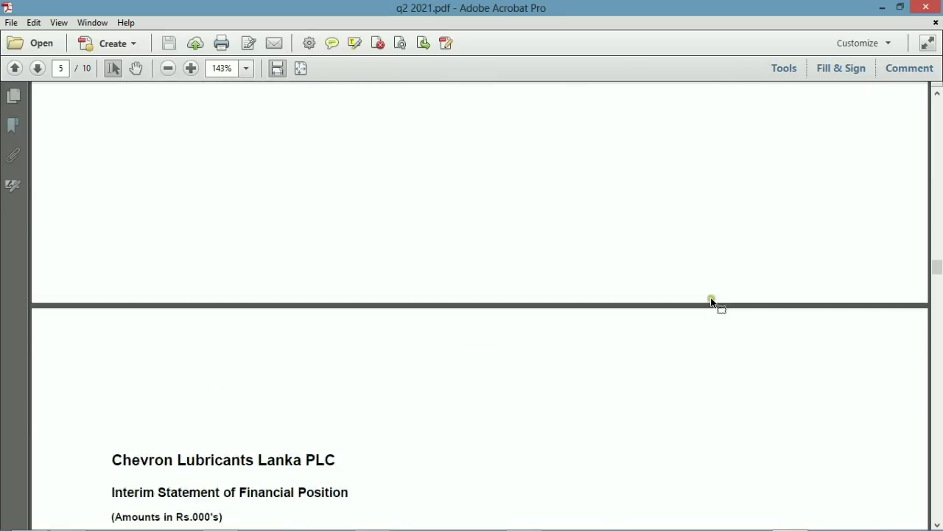
pyautogui.scroll(-5, 711, 301)
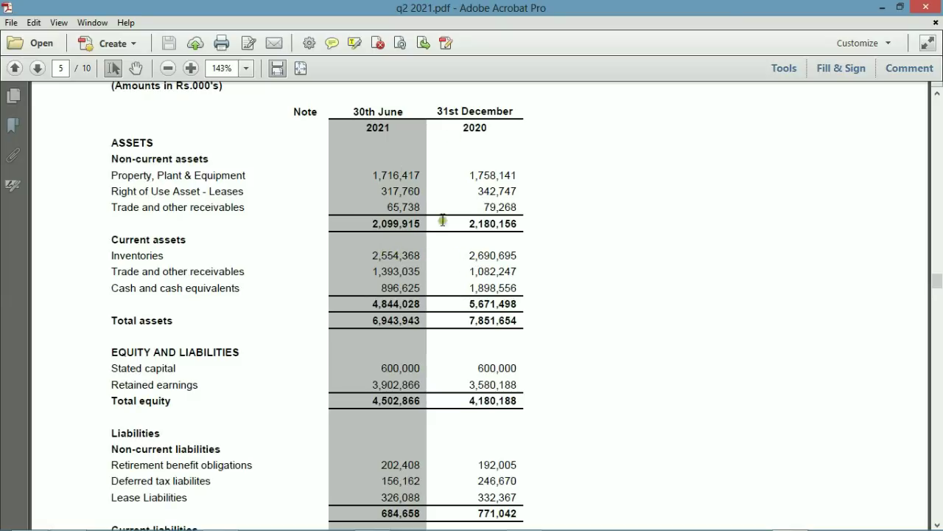
pyautogui.scroll(-3, 398, 273)
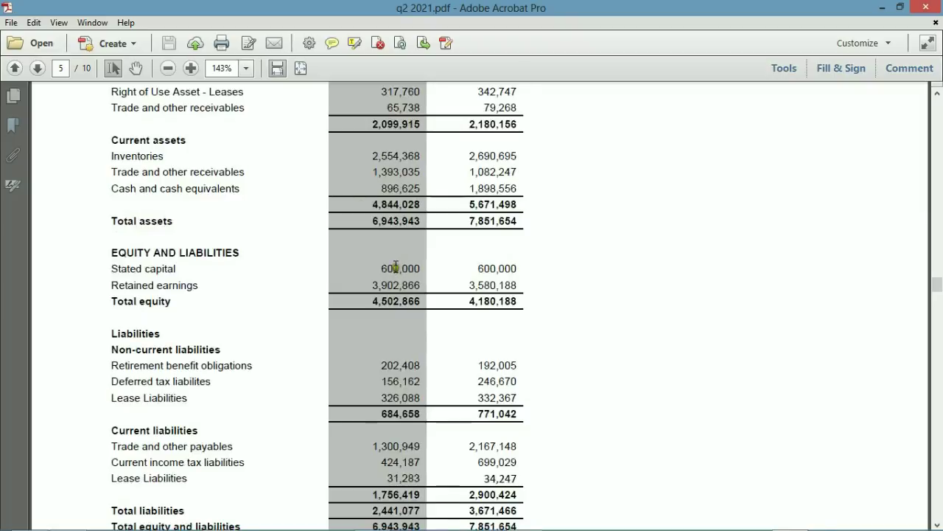
pyautogui.scroll(-1, 396, 267)
pyautogui.scroll(-1, 396, 264)
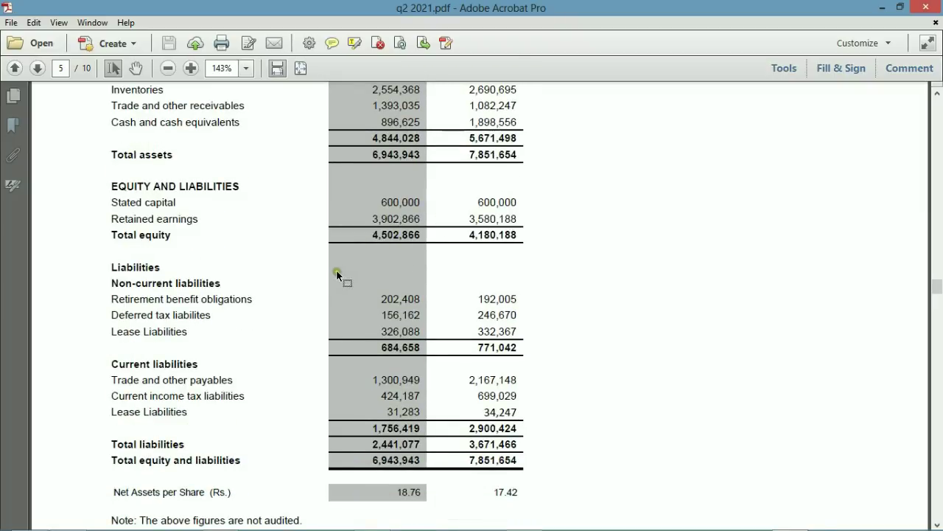
pyautogui.scroll(-2, 347, 306)
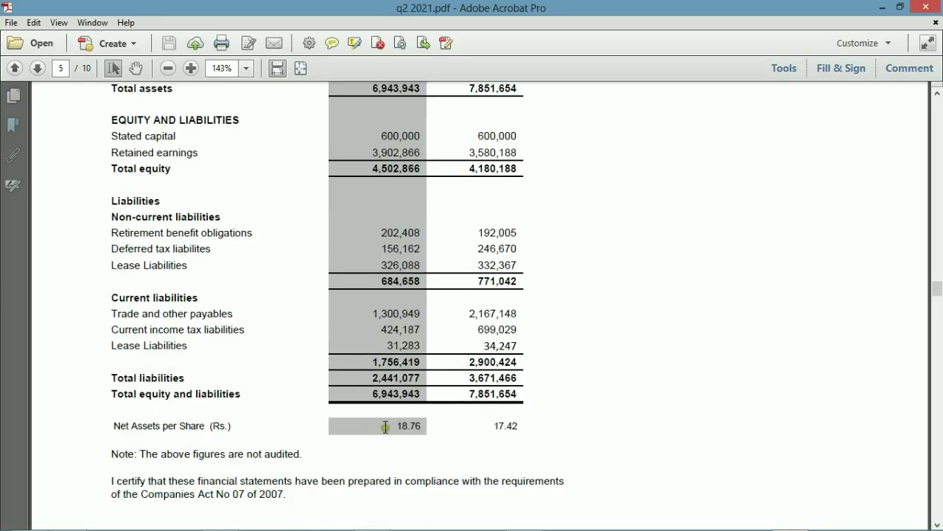